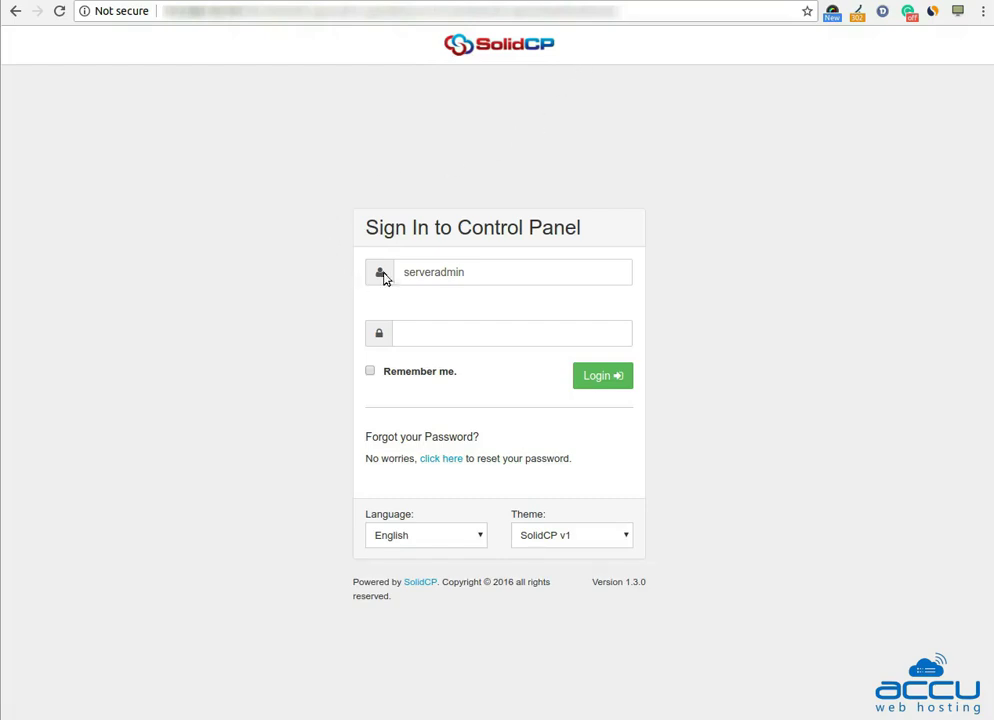
Sign in to SolidCP as serveradmin by pasting the account password
{"action": "left_click", "coordinate": [423, 270]}
{"action": "left_click", "coordinate": [462, 335]}
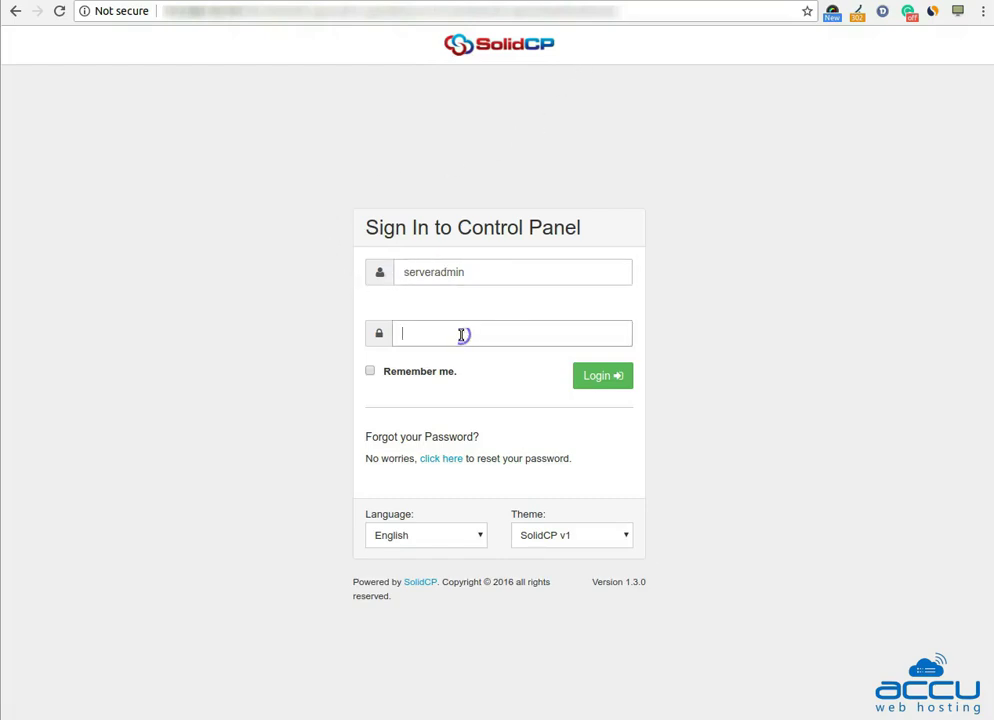
{"action": "key", "text": "ctrl+v"}
{"action": "left_click", "coordinate": [603, 380]}
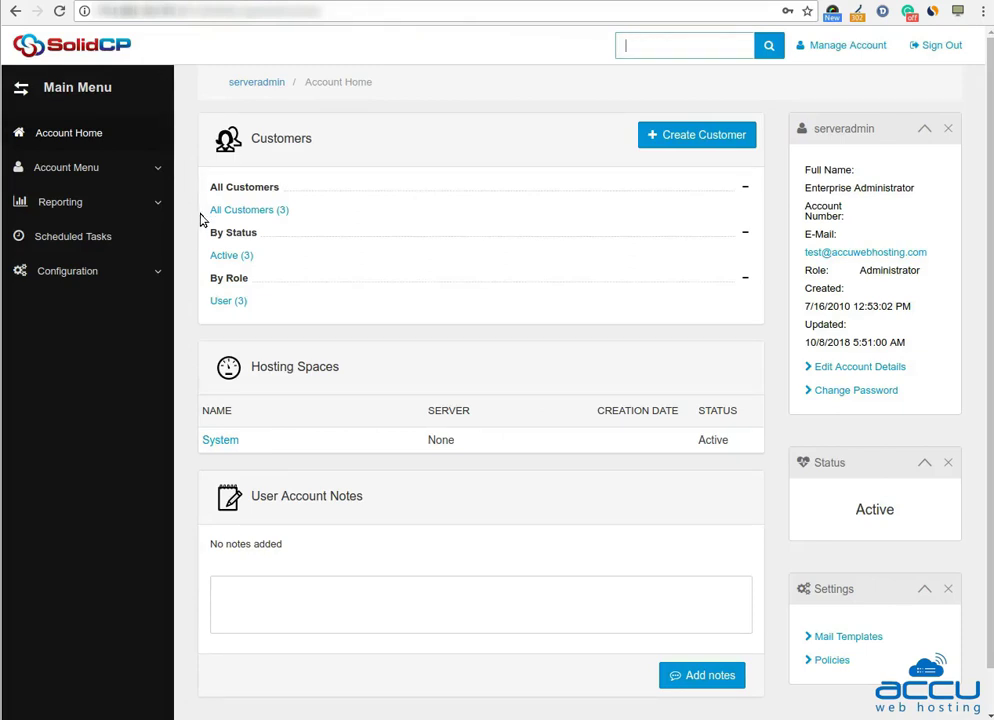
Open the admin customer's account from the All Customers (3) list
{"action": "left_click", "coordinate": [263, 214]}
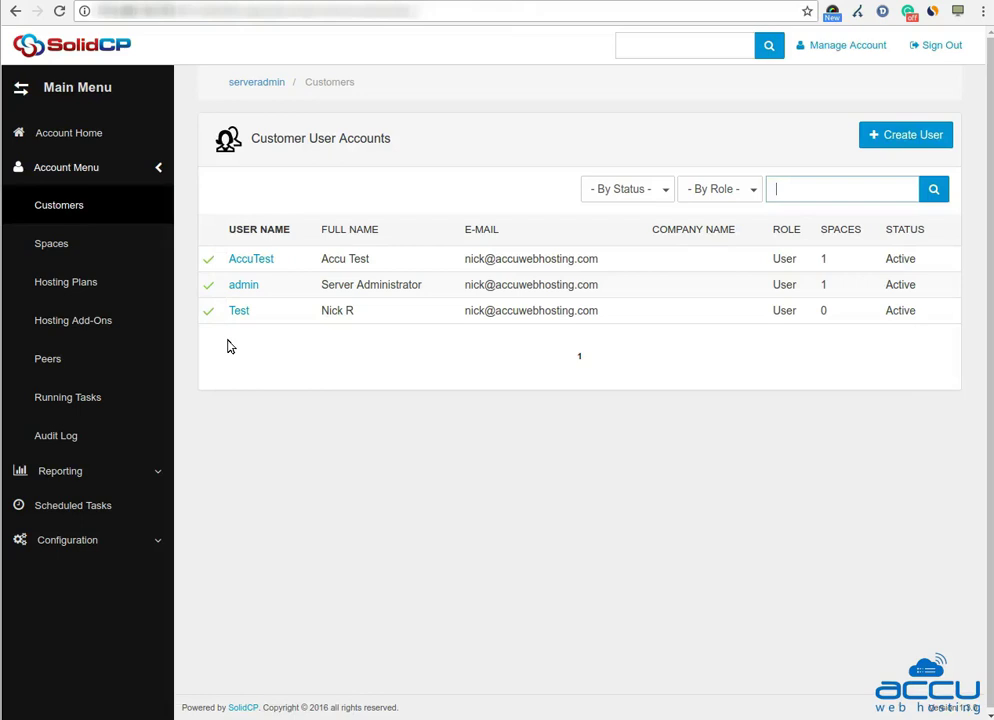
{"action": "left_click", "coordinate": [247, 291]}
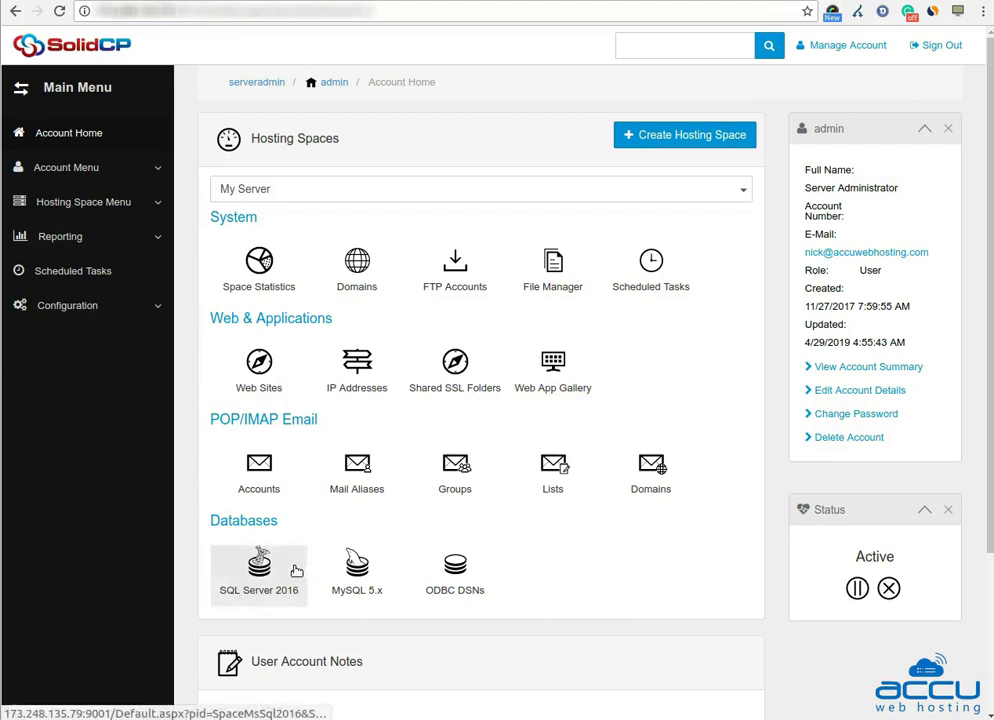
Open the SQL Server 2016 databases and logins page for the My Server hosting space
{"action": "left_click", "coordinate": [247, 593]}
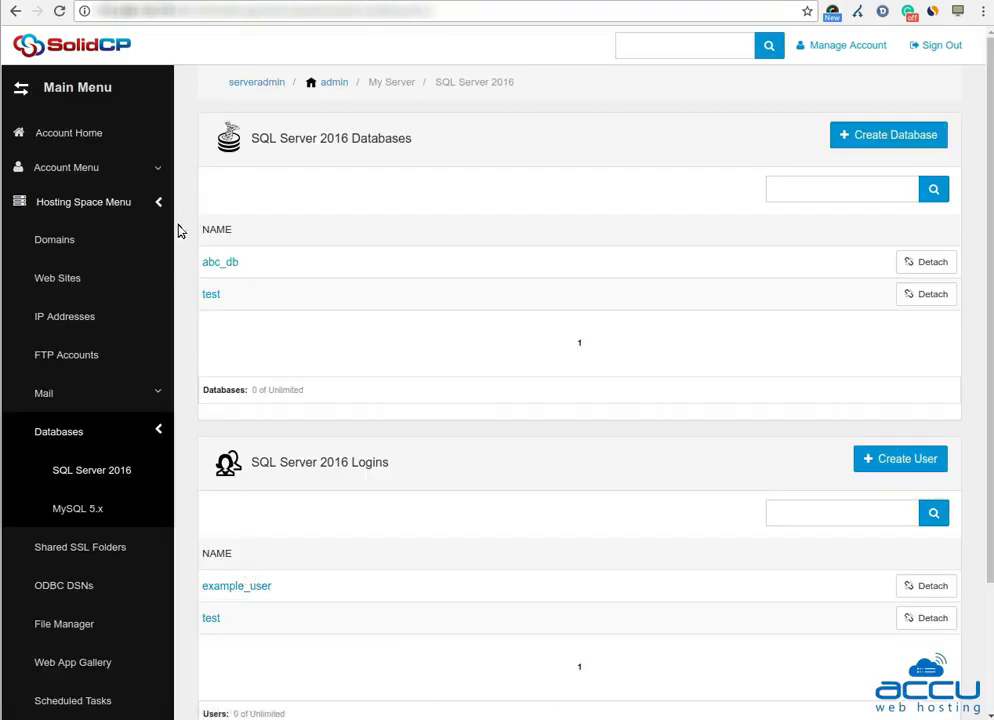
Add and save a new SQL Server 2016 database called accu15_db
{"action": "left_click", "coordinate": [894, 142]}
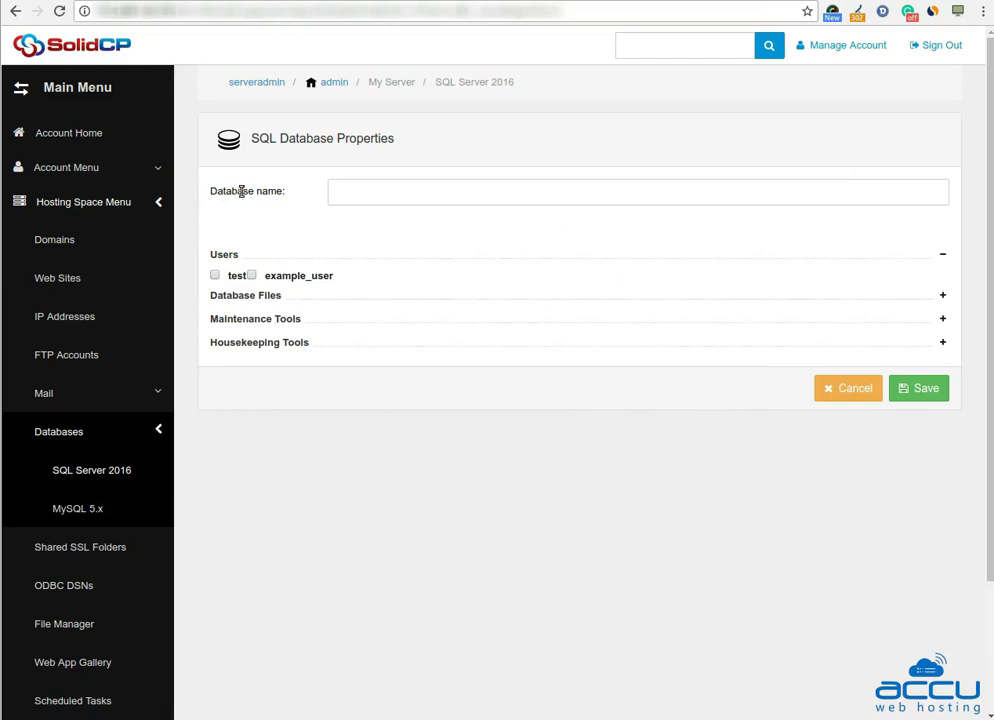
{"action": "left_click", "coordinate": [350, 193]}
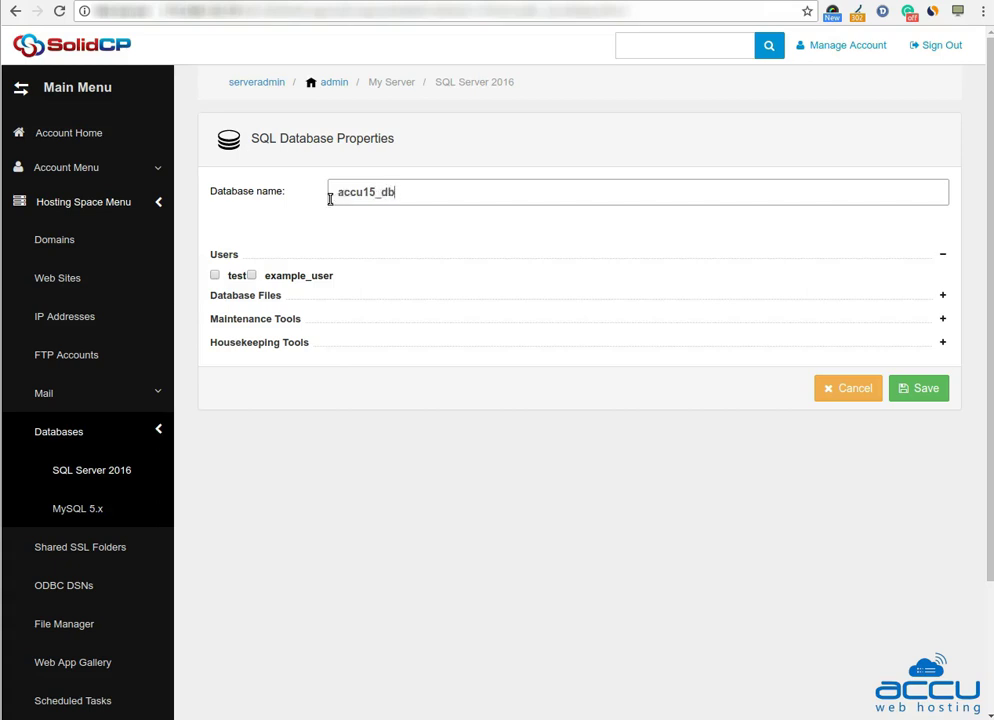
{"action": "left_click", "coordinate": [918, 392]}
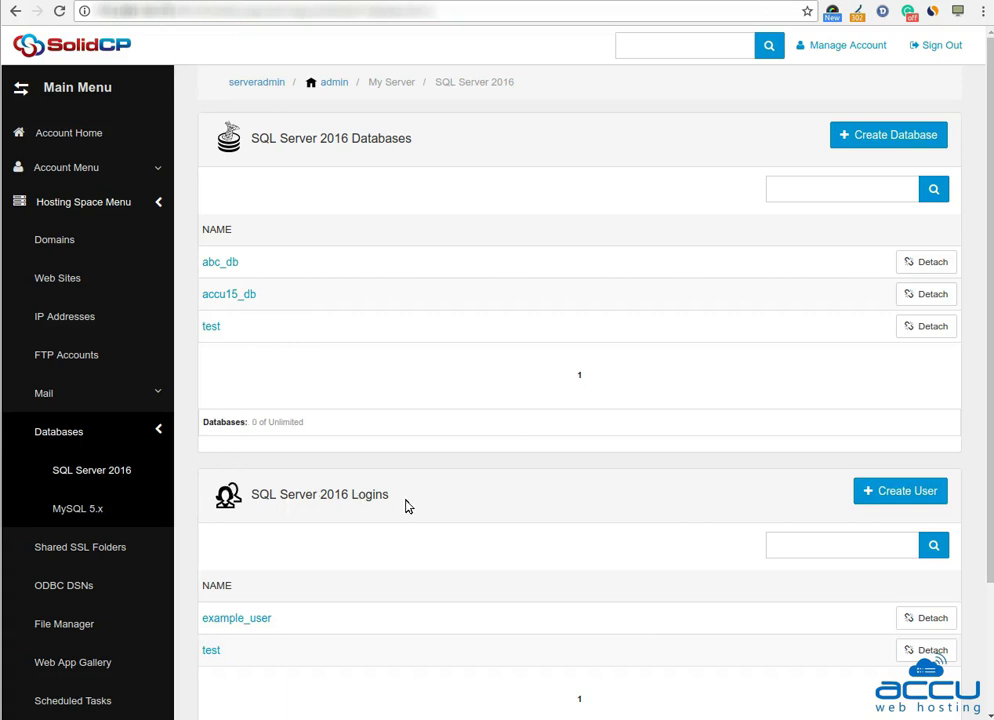
Bring up a blank SQL User Properties form from the SQL Server 2016 Logins section
{"action": "scroll", "coordinate": [408, 505], "scroll_direction": "down", "scroll_amount": 3}
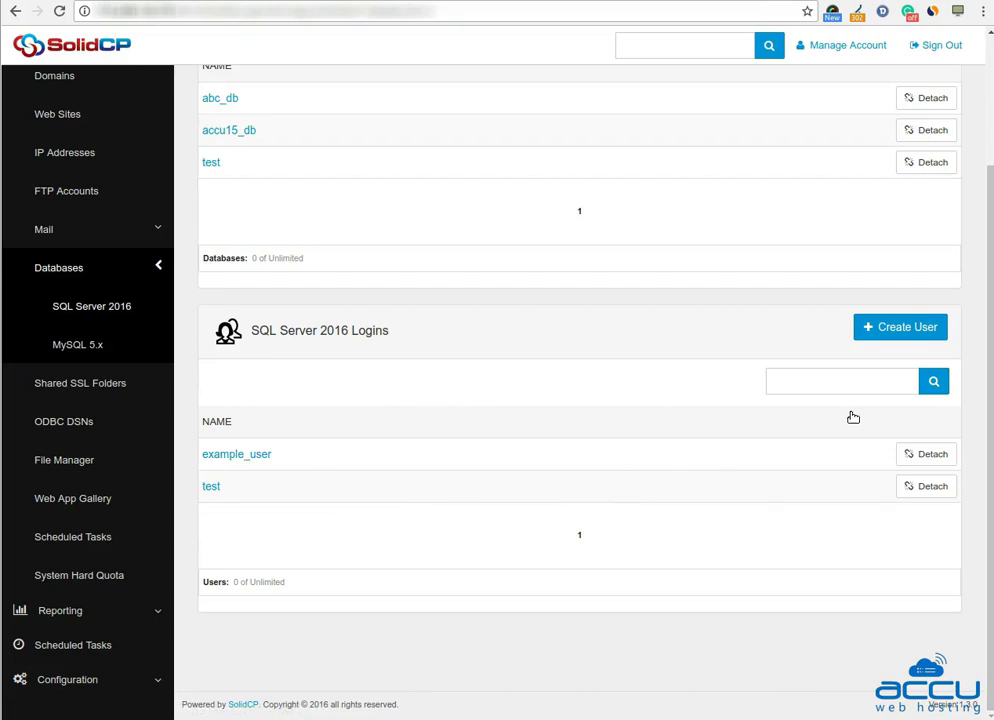
{"action": "left_click", "coordinate": [900, 330]}
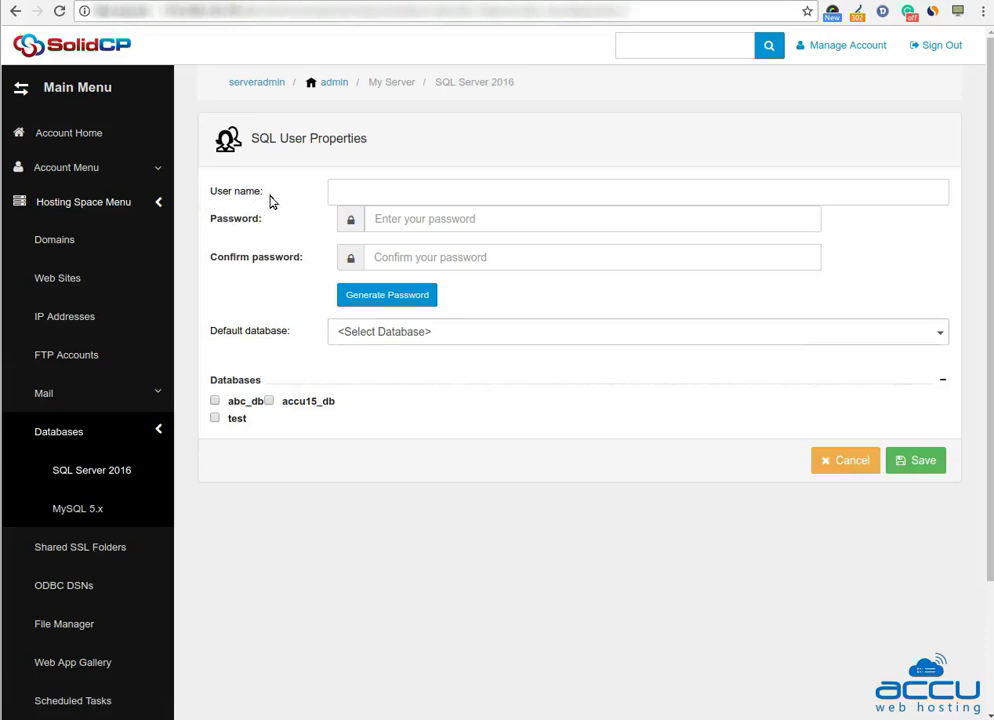
Save login accu15_user with a generated password and default database accu15_db
{"action": "left_click", "coordinate": [372, 198]}
{"action": "type", "text": "accu15_user"}
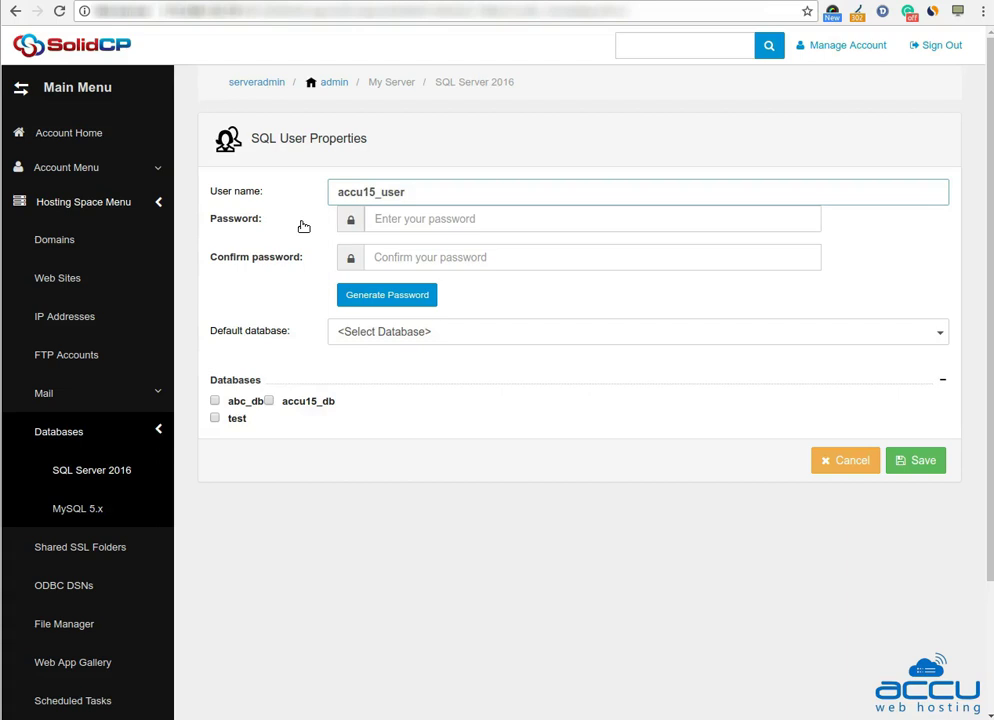
{"action": "left_click", "coordinate": [384, 218]}
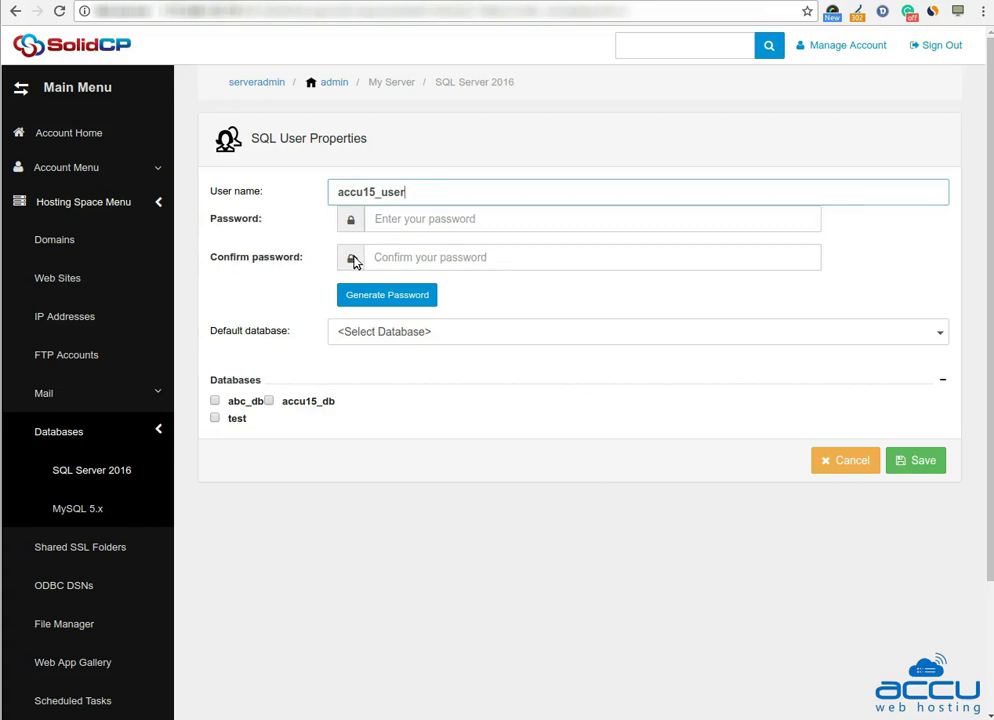
{"action": "left_click", "coordinate": [395, 300]}
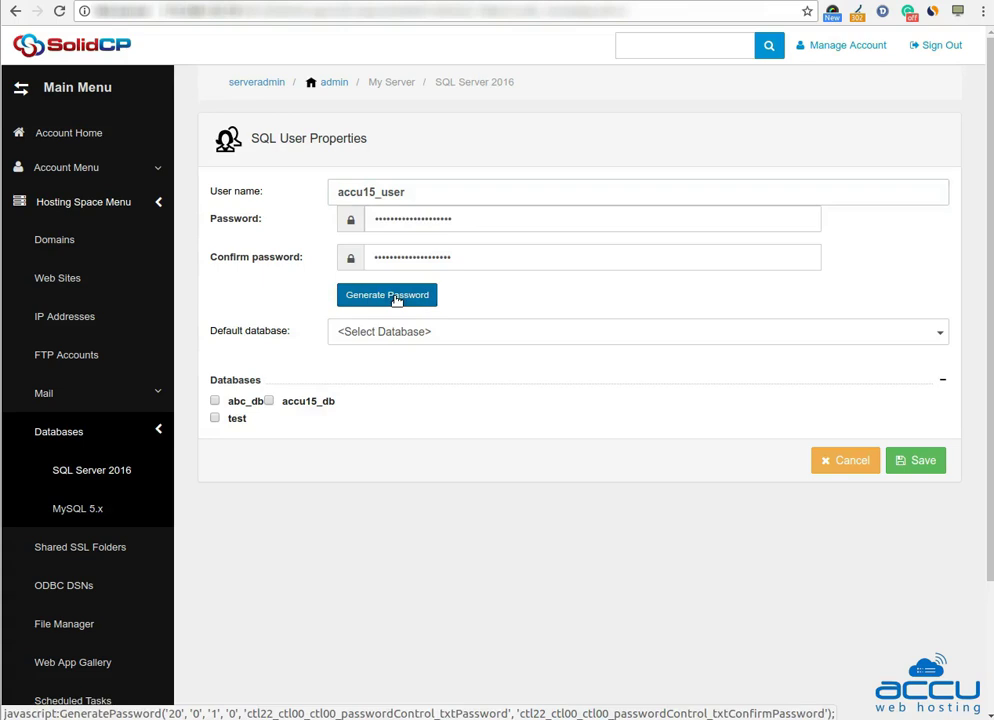
{"action": "left_click", "coordinate": [458, 223]}
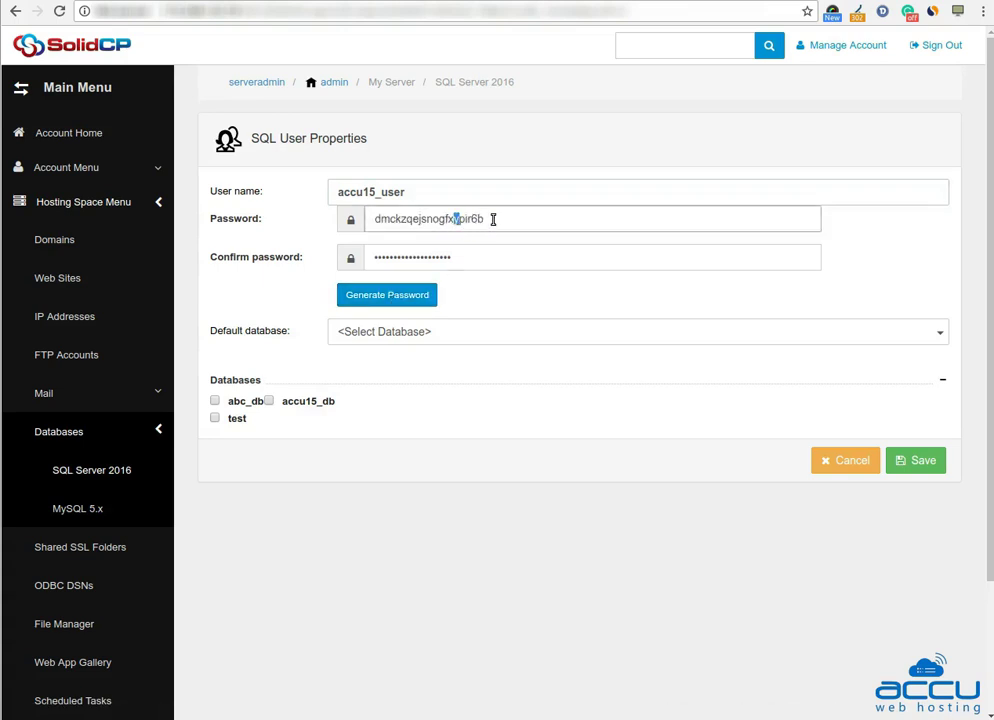
{"action": "left_click", "coordinate": [469, 294]}
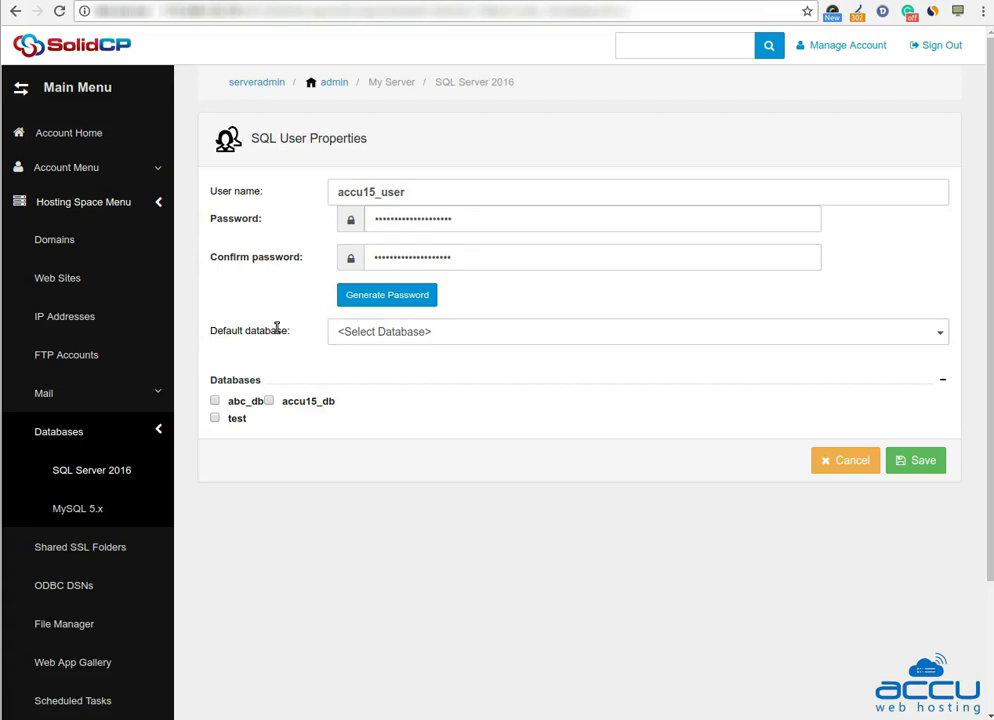
{"action": "left_click", "coordinate": [368, 333]}
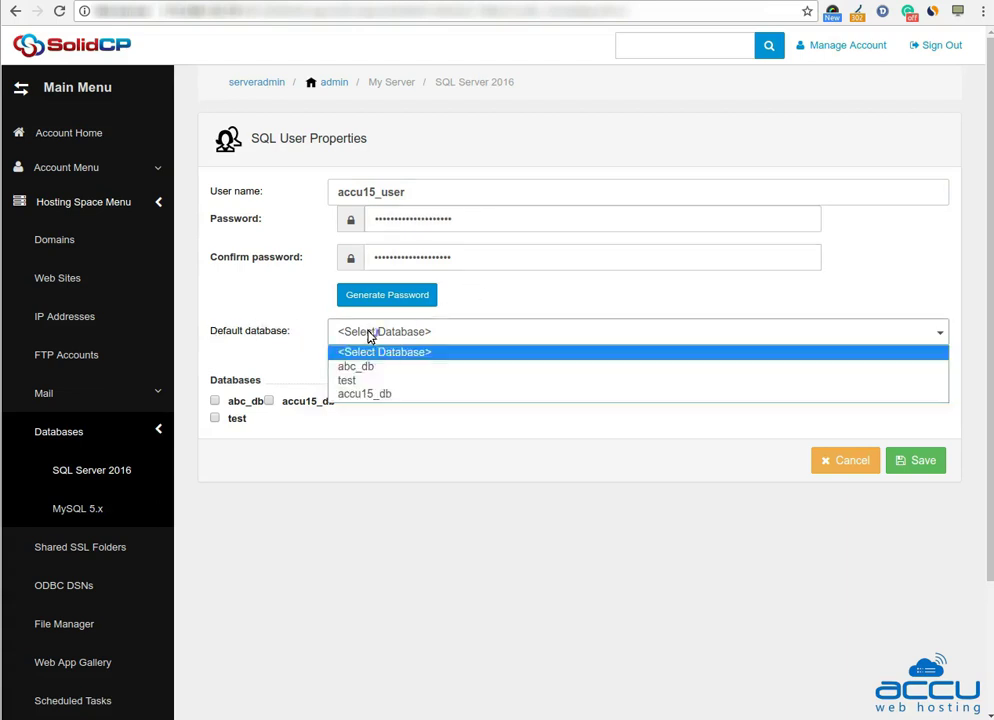
{"action": "left_click", "coordinate": [380, 395]}
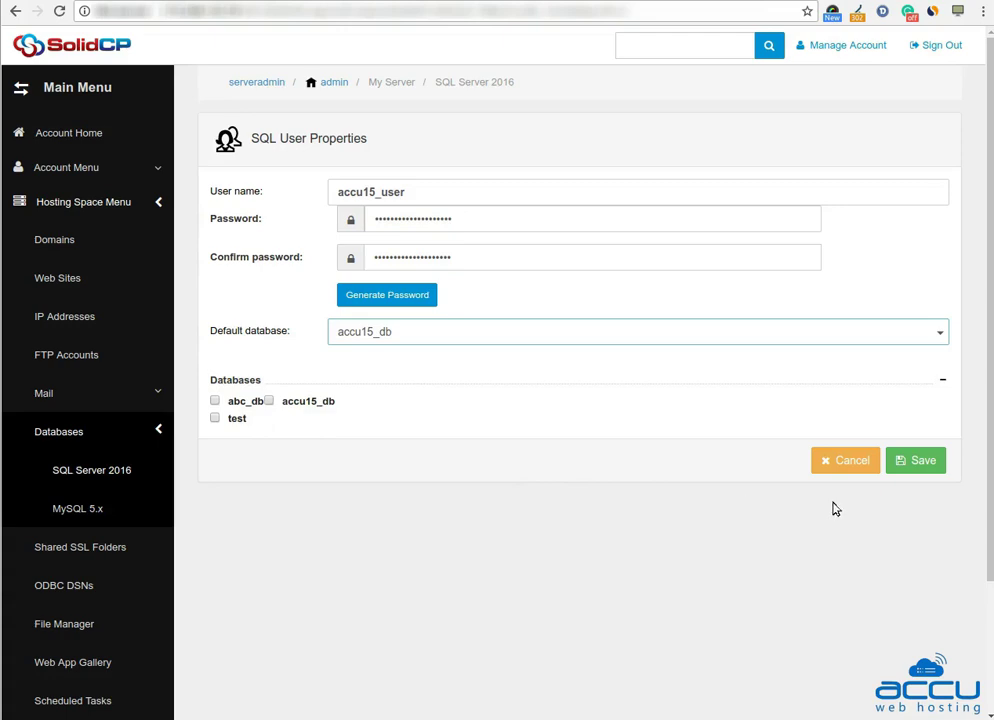
{"action": "left_click", "coordinate": [923, 465]}
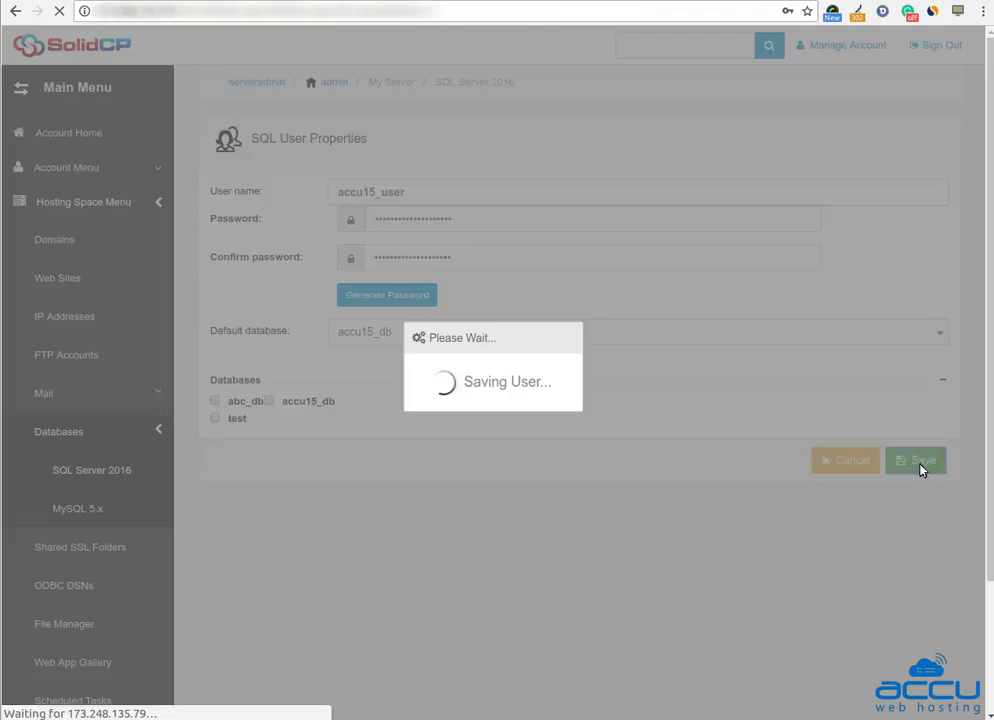
Scroll to the Logins list to confirm accu15_user appears beside example_user and test
{"action": "scroll", "coordinate": [494, 519], "scroll_direction": "down", "scroll_amount": 1}
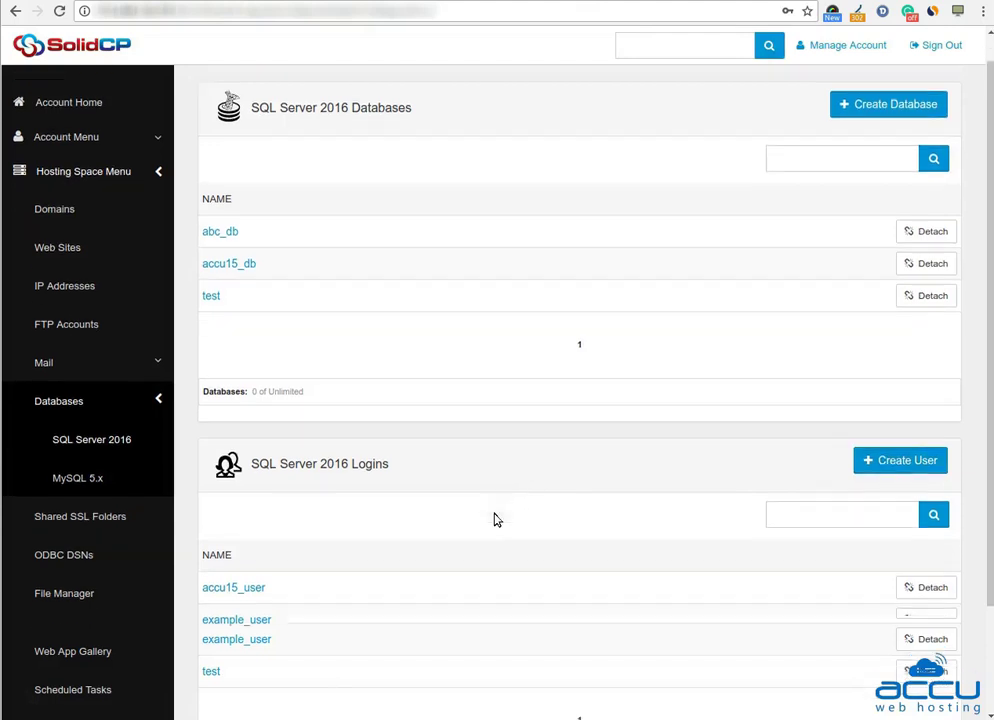
{"action": "scroll", "coordinate": [494, 519], "scroll_direction": "down", "scroll_amount": 2}
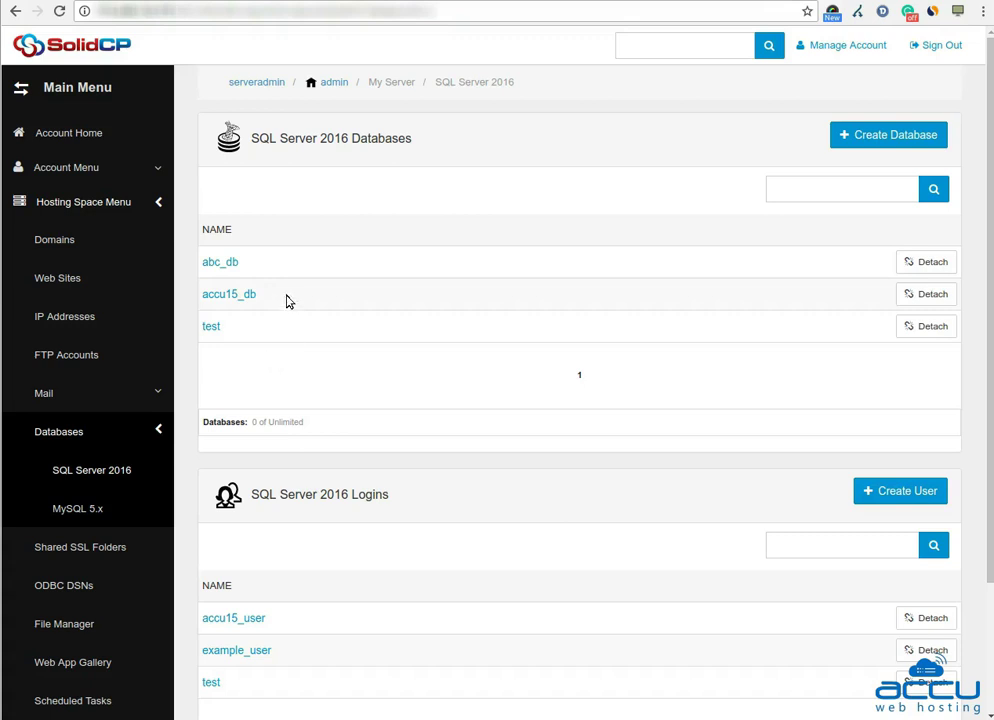
Delete the accu15_db database from its properties page and confirm the deletion
{"action": "left_click", "coordinate": [232, 295]}
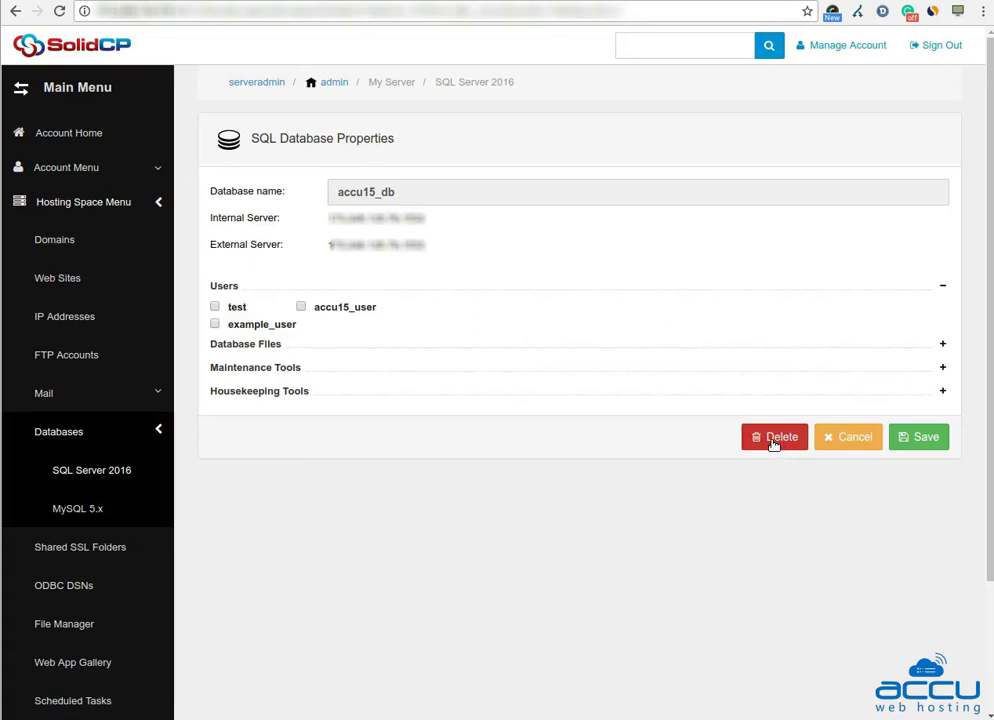
{"action": "left_click", "coordinate": [773, 440]}
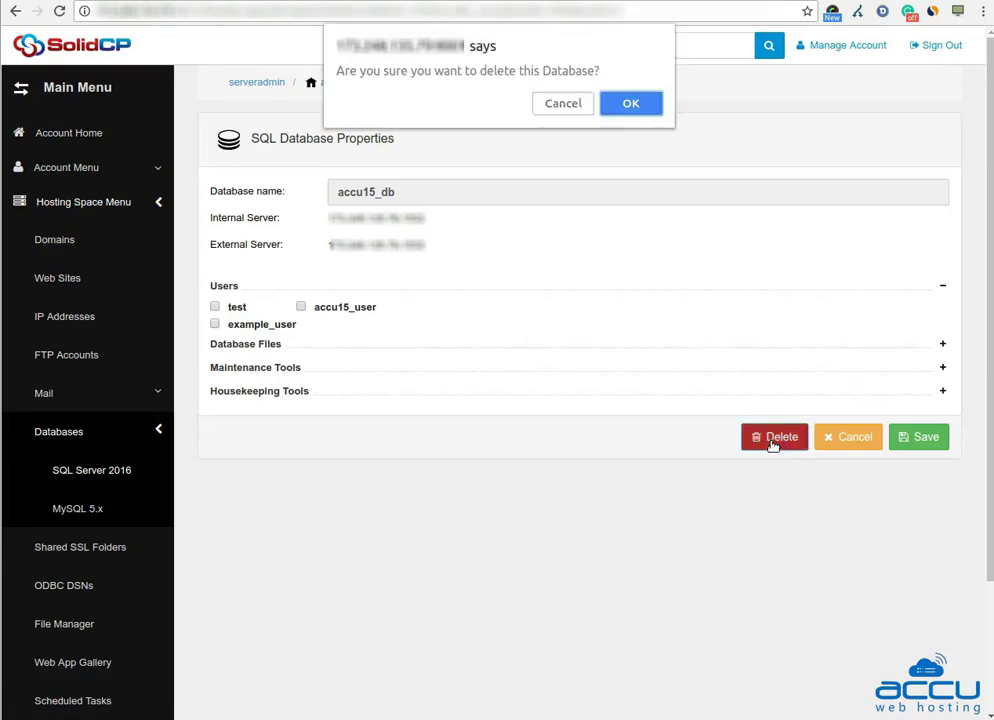
{"action": "left_click", "coordinate": [631, 106]}
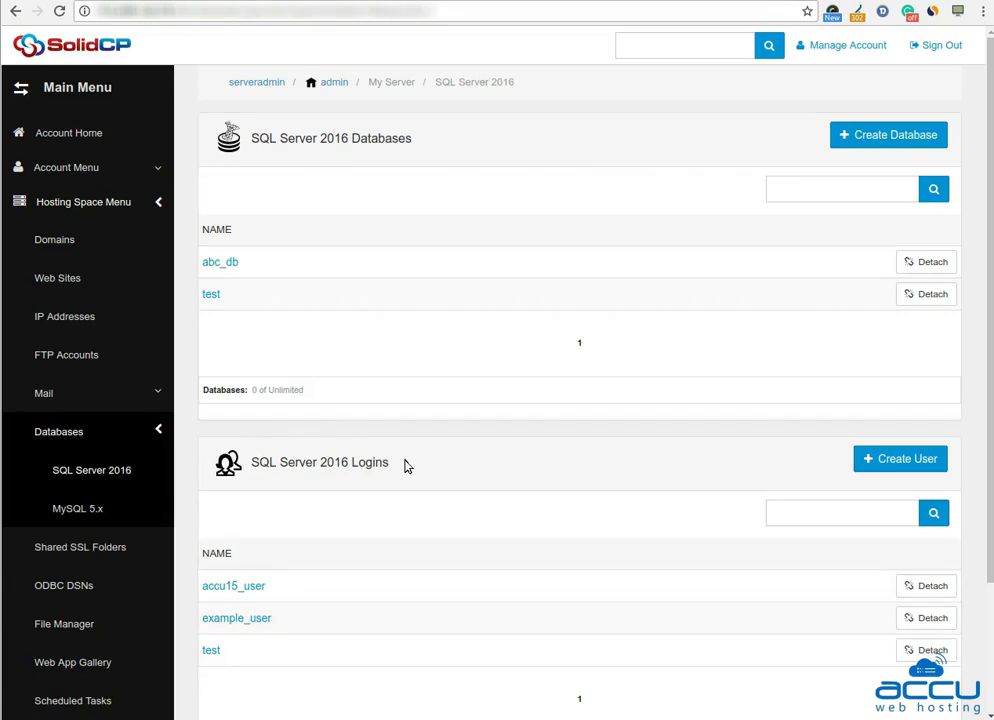
Delete the accu15_user login from its properties page and confirm the deletion
{"action": "scroll", "coordinate": [405, 466], "scroll_direction": "down", "scroll_amount": 1}
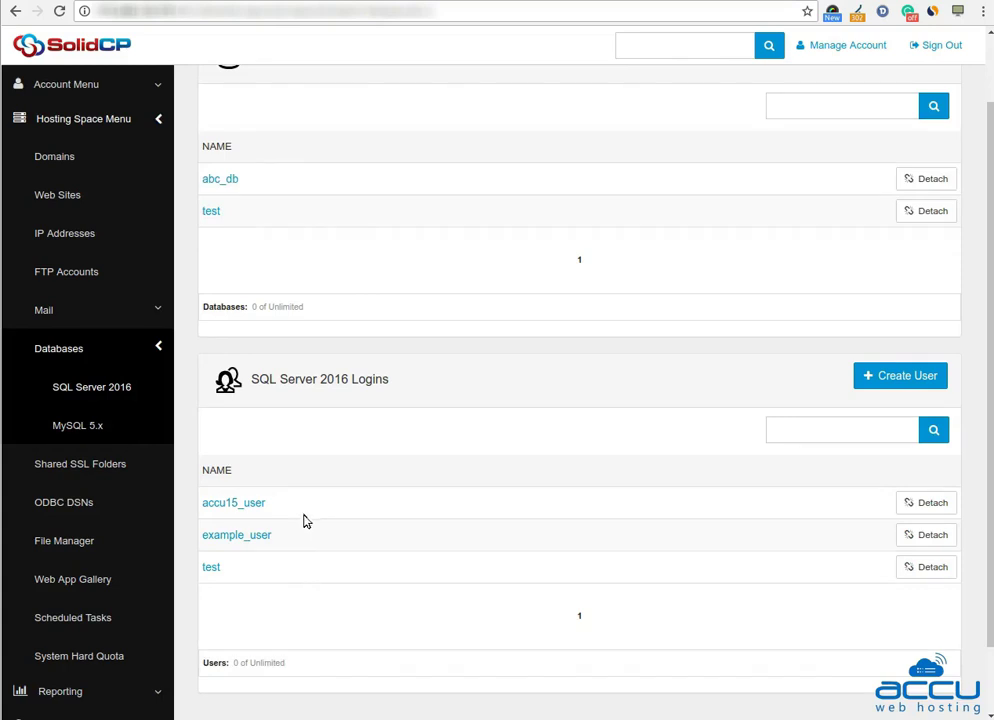
{"action": "left_click", "coordinate": [254, 508]}
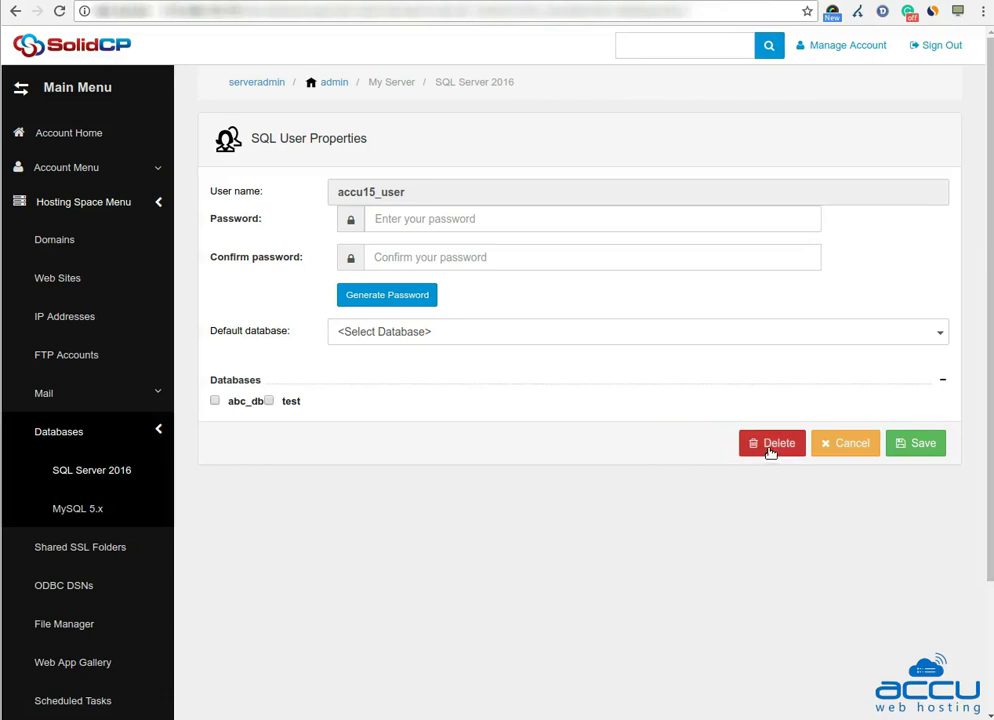
{"action": "left_click", "coordinate": [775, 447]}
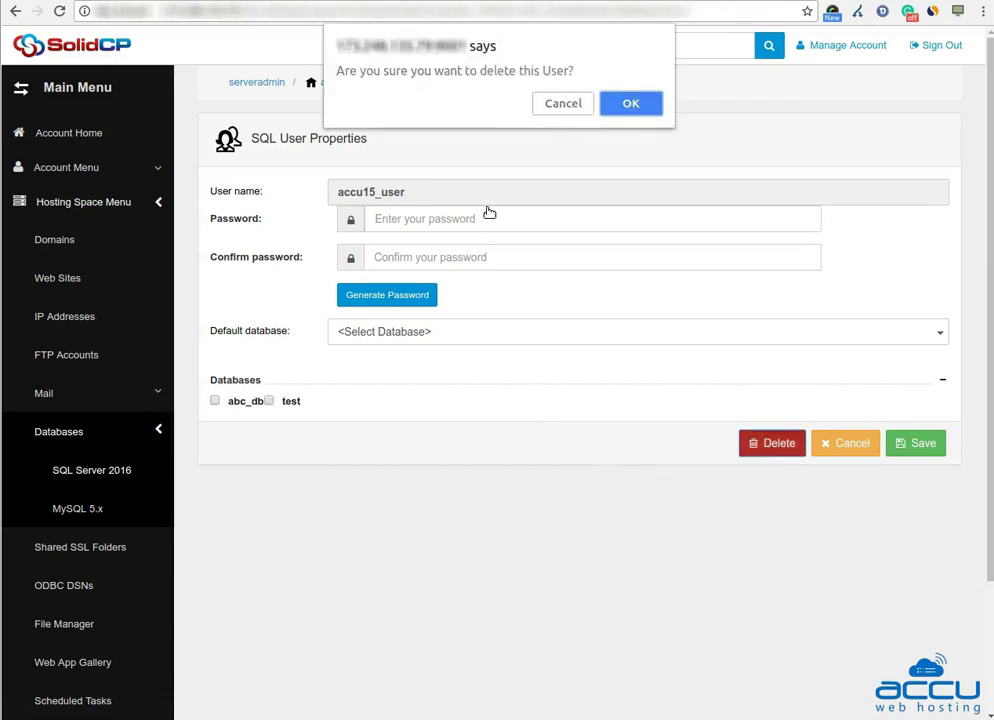
{"action": "left_click", "coordinate": [632, 104]}
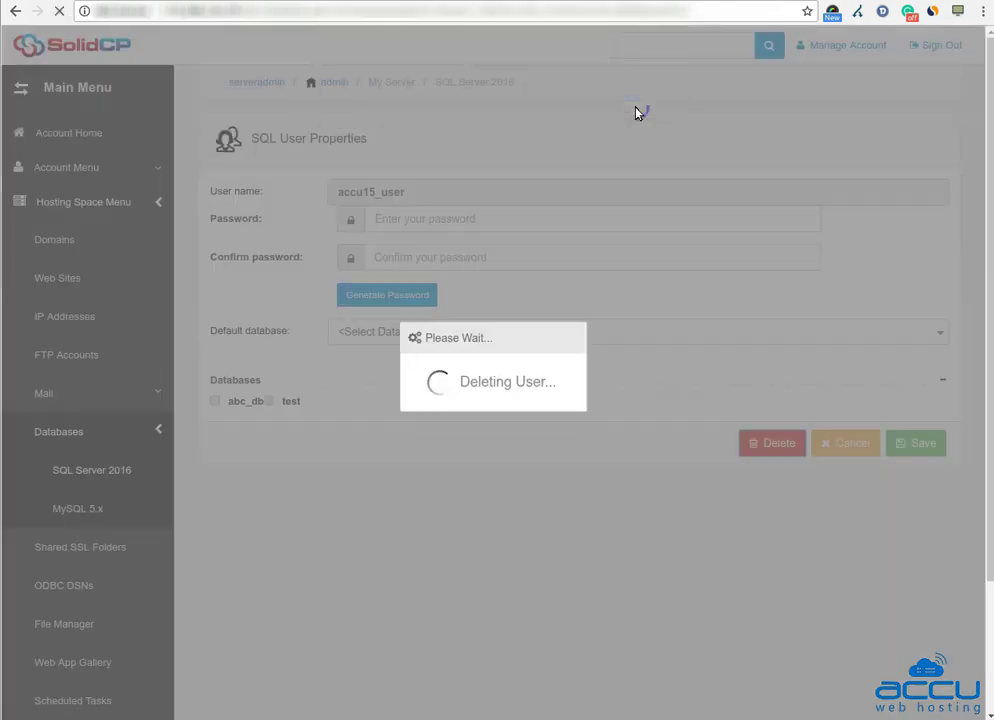